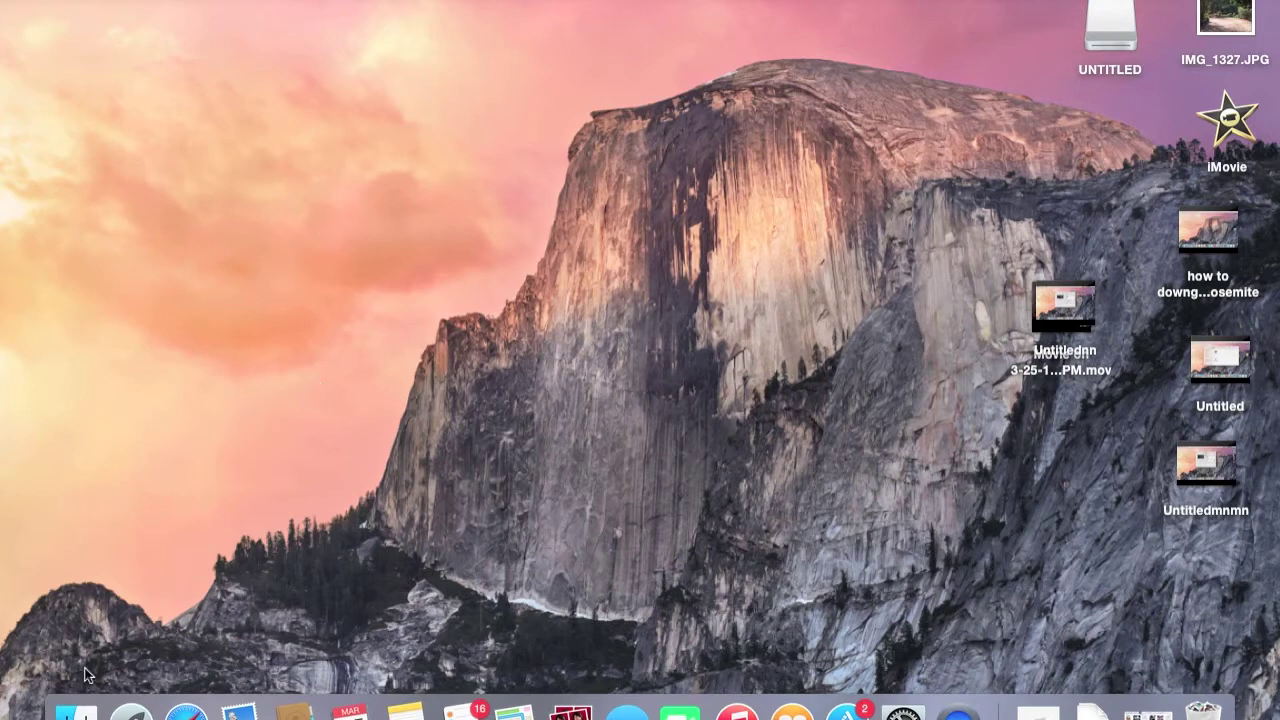
Open a Finder window on Applications, then show the UNTITLED drive's contents.
click(76, 712)
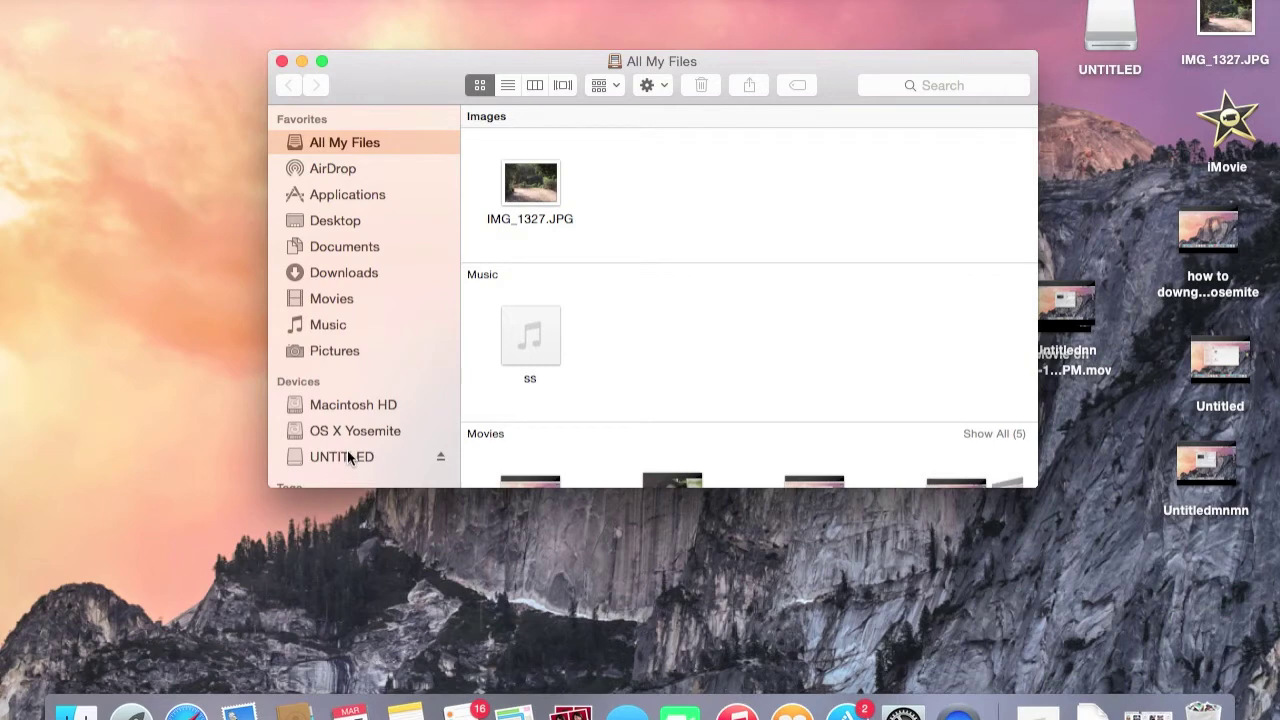
click(364, 194)
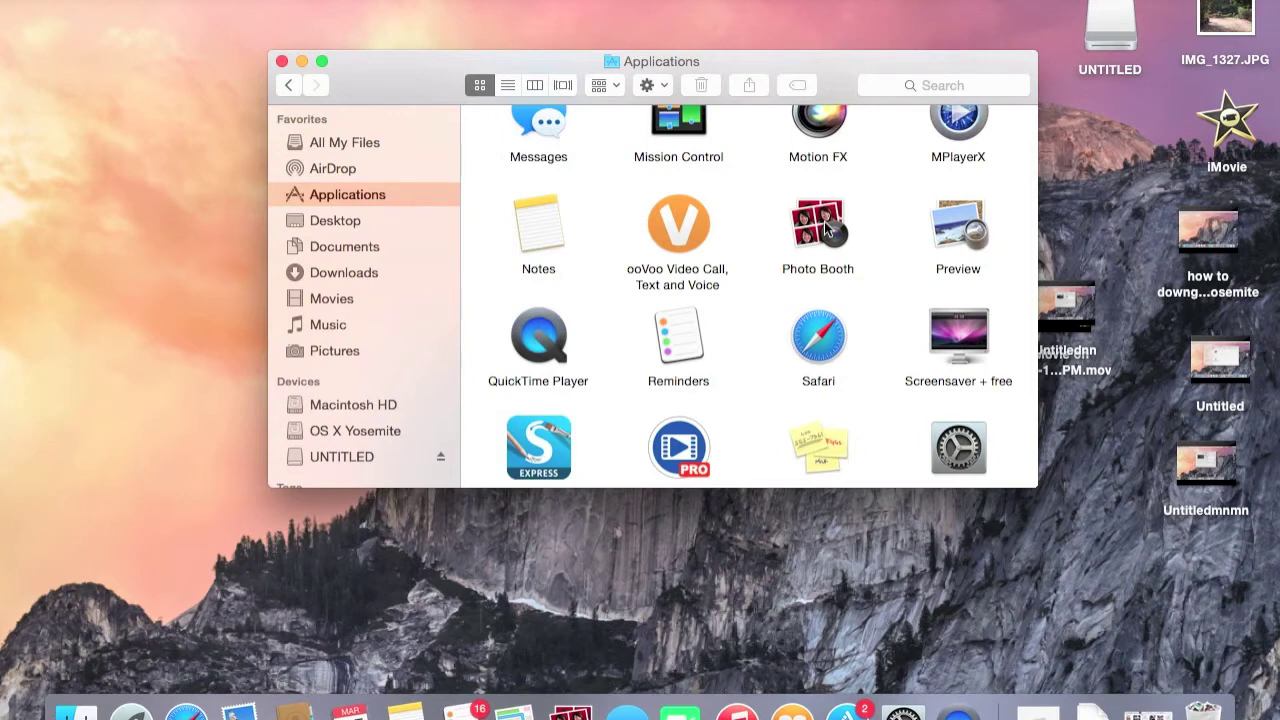
scroll(425, 437, down, 3)
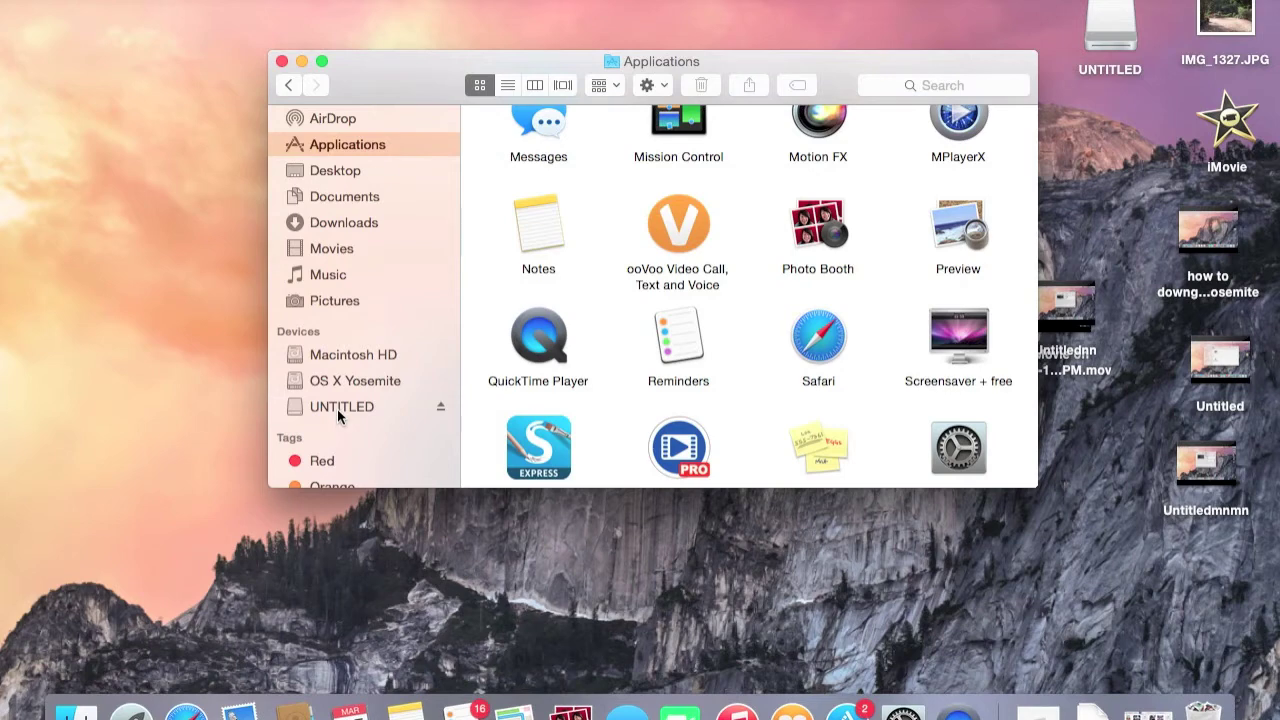
click(337, 408)
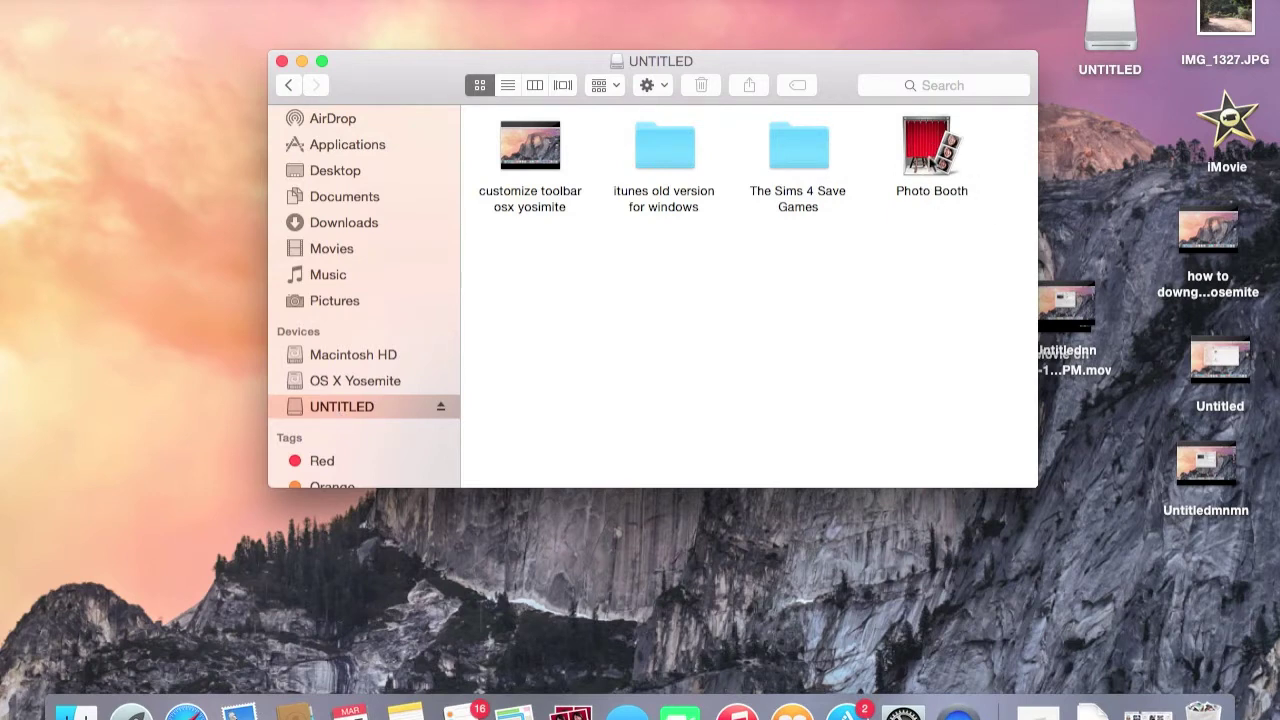
Drag Photo Booth from the UNTITLED drive onto Documents in the sidebar to copy it.
click(933, 163)
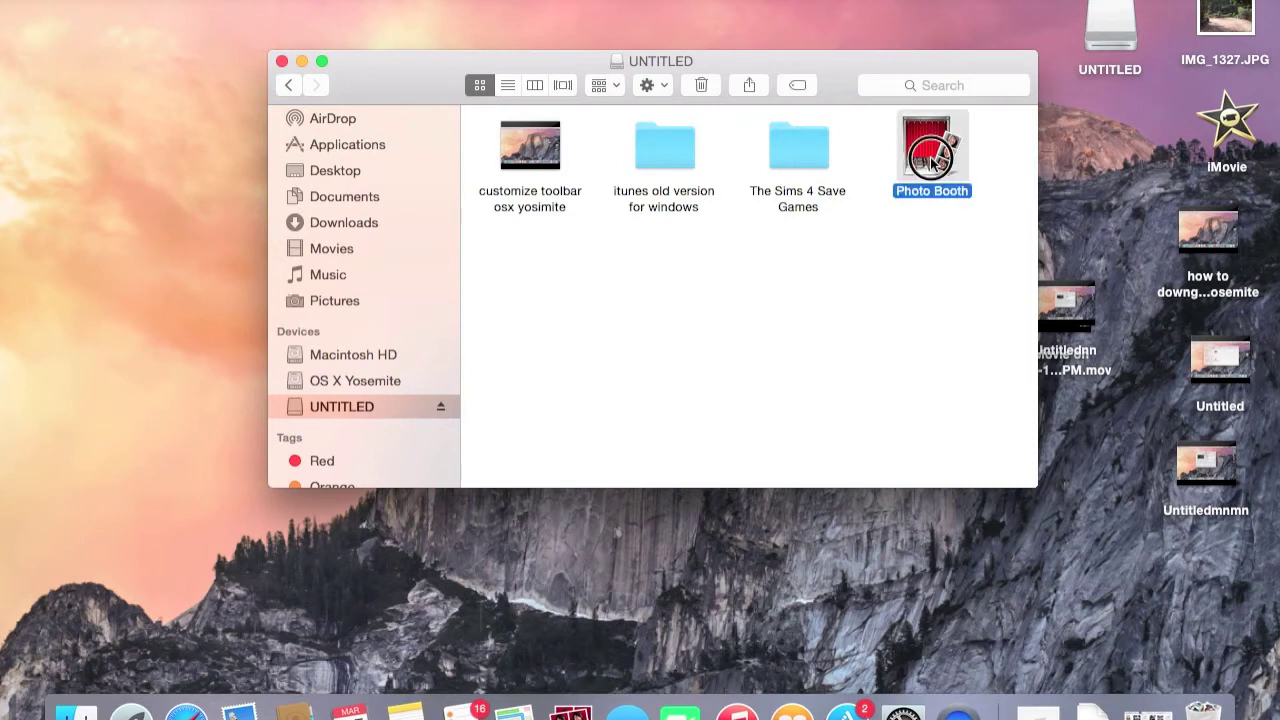
drag(931, 160, 933, 168)
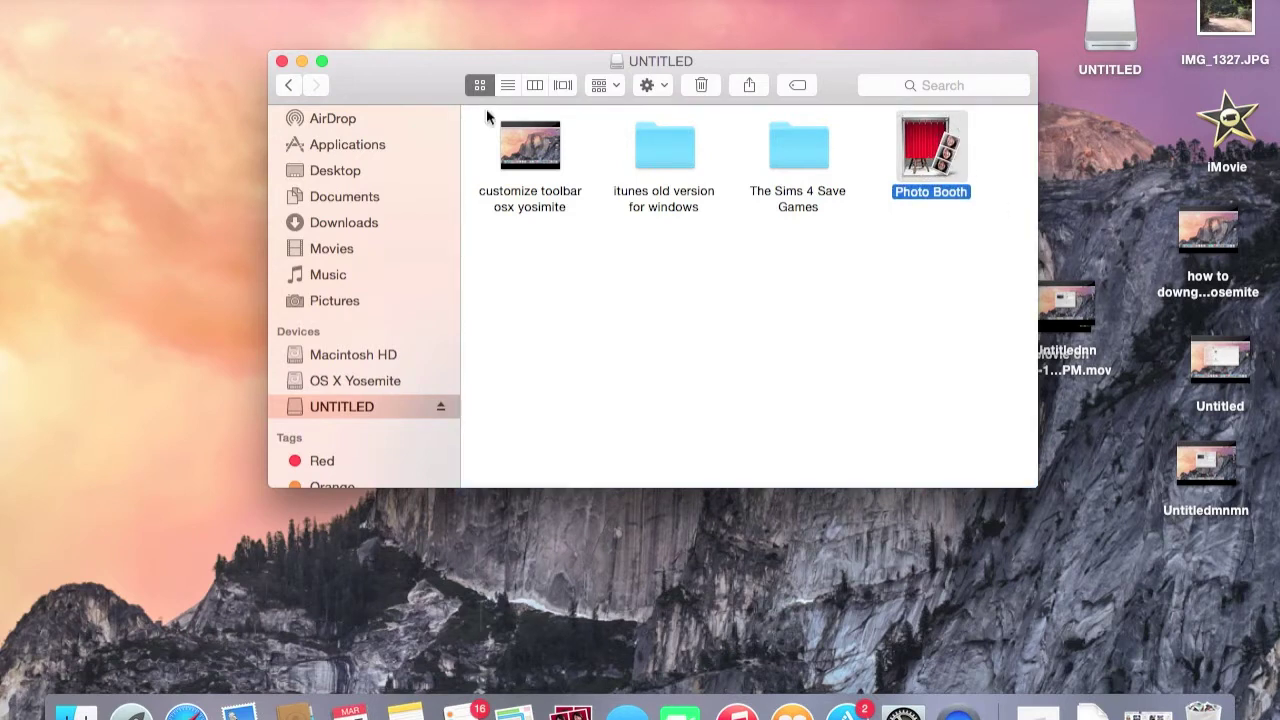
mouse_move(936, 153)
mouse_down()
mouse_move(866, 214)
mouse_move(483, 214)
mouse_move(343, 194)
mouse_move(354, 191)
mouse_up()
Show Documents and select the copied Photo Booth app next to ss.
click(377, 200)
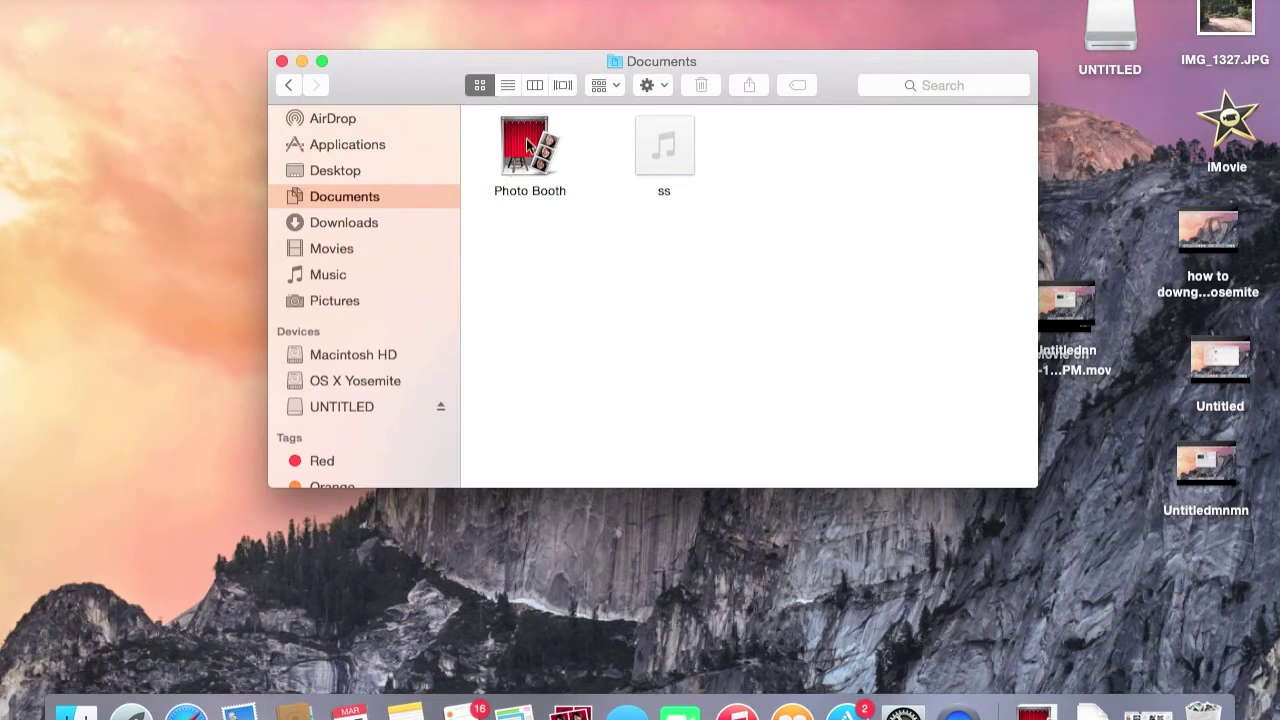
click(564, 184)
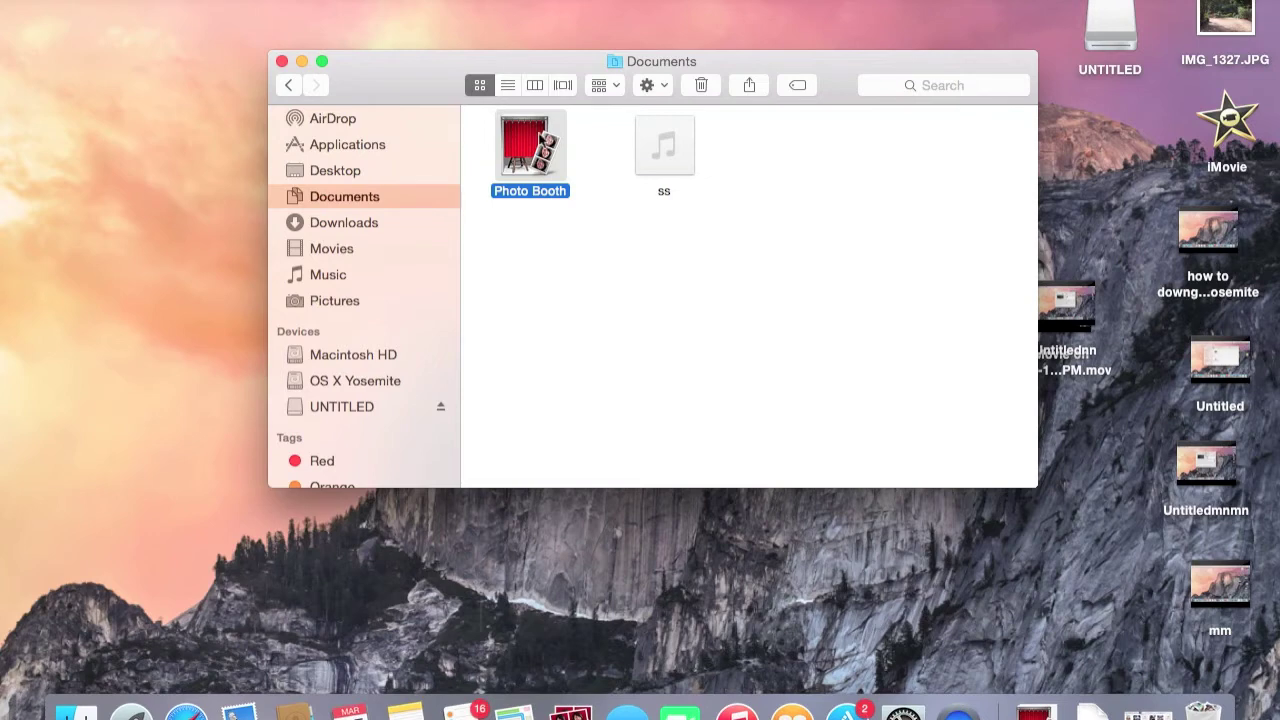
Launch the Documents copy of Photo Booth, check its menus and full screen, then close it.
double_click(538, 150)
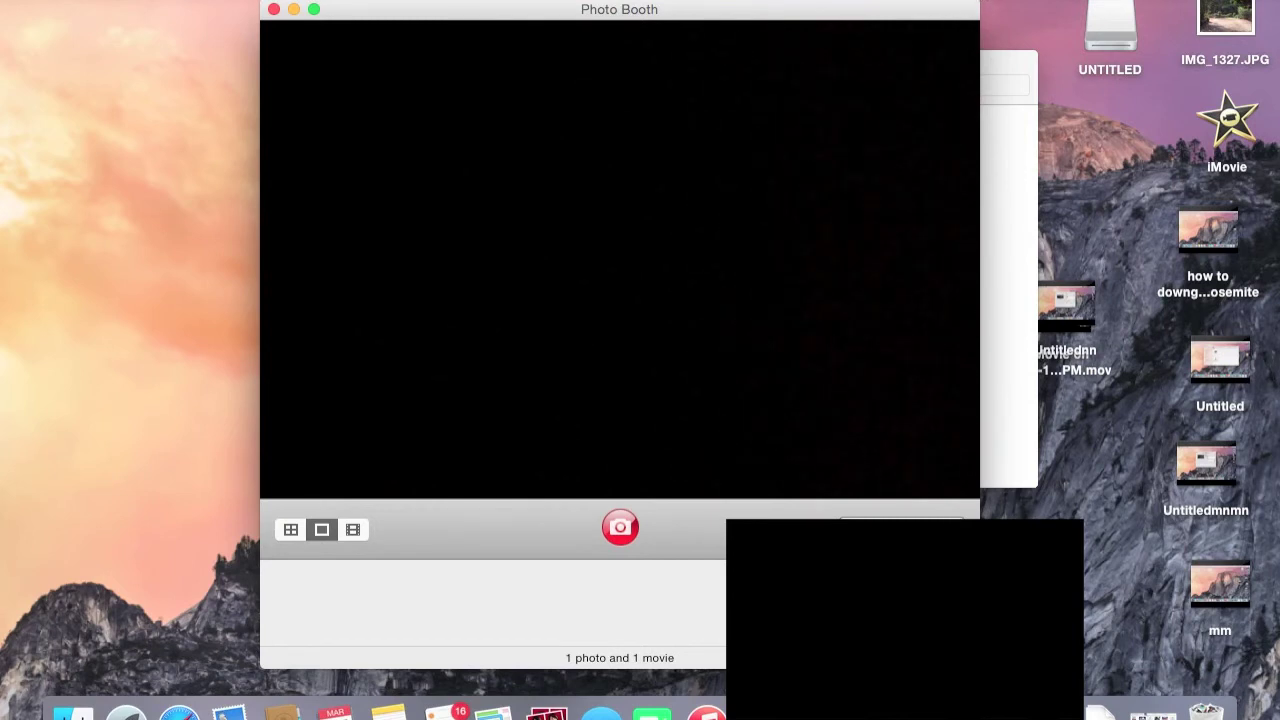
click(90, 0)
mouse_move(380, 0)
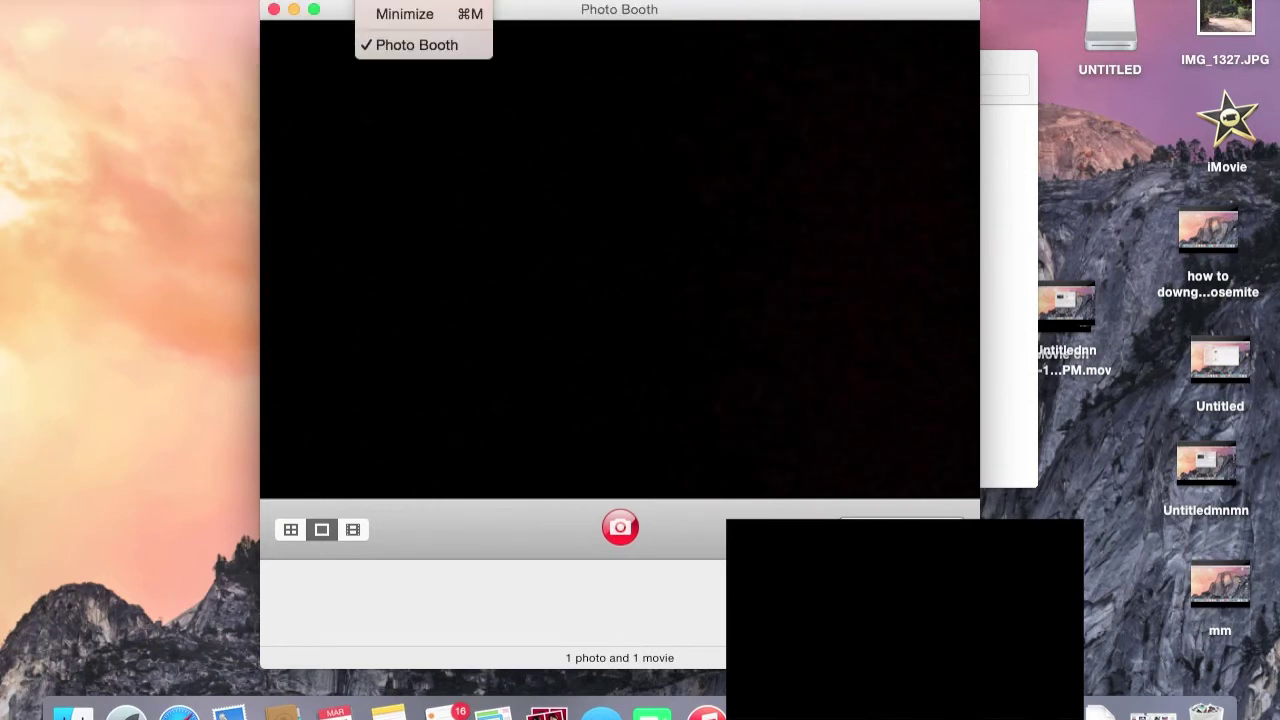
click(313, 12)
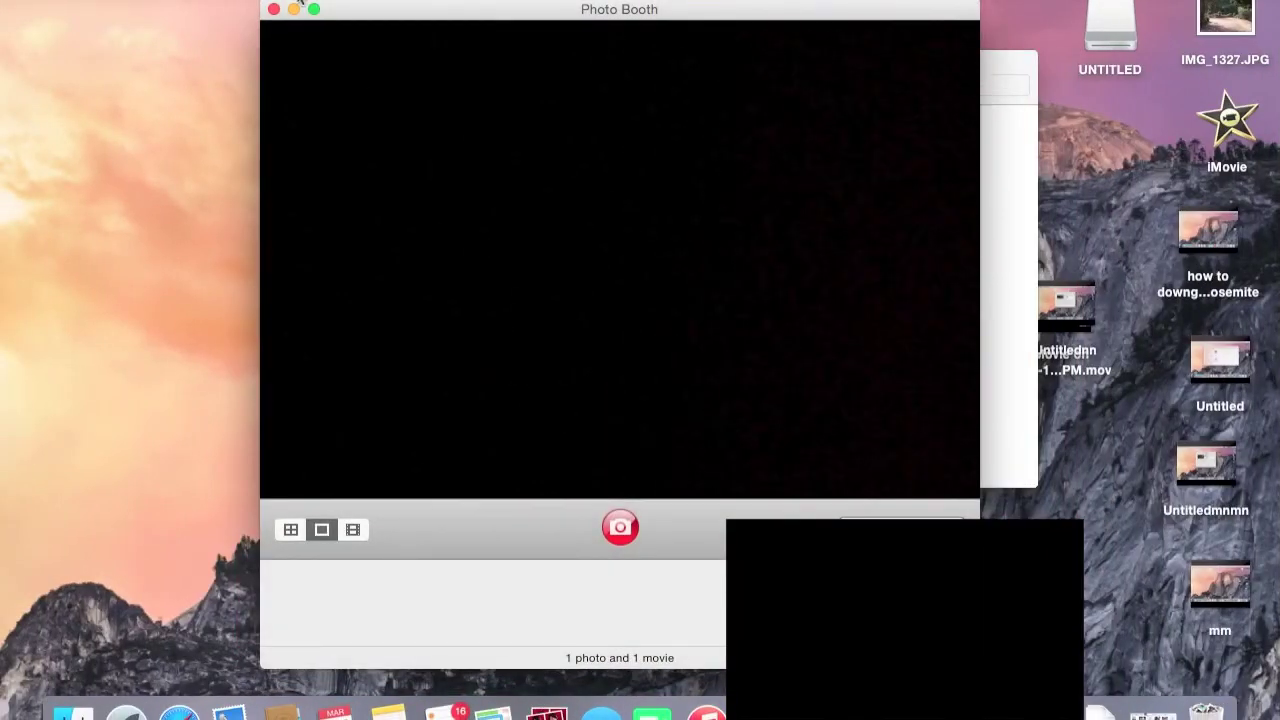
click(274, 9)
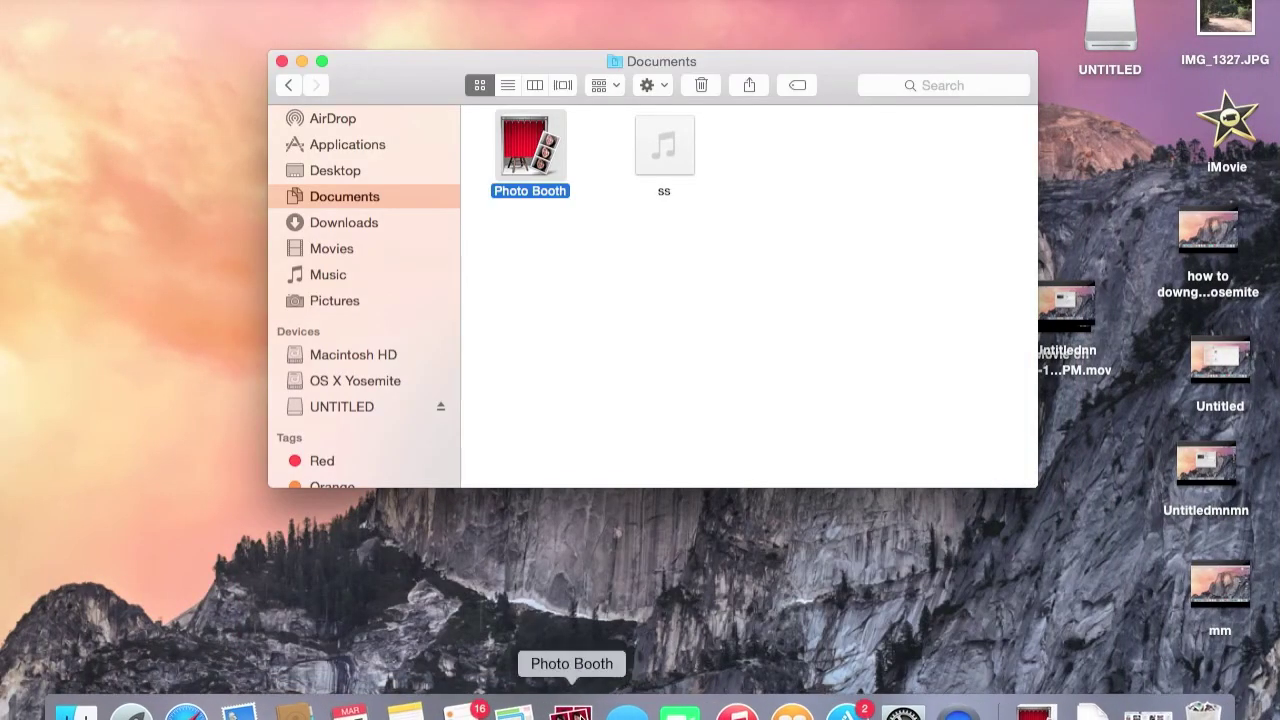
Relaunch Photo Booth from its Dock icon.
click(579, 715)
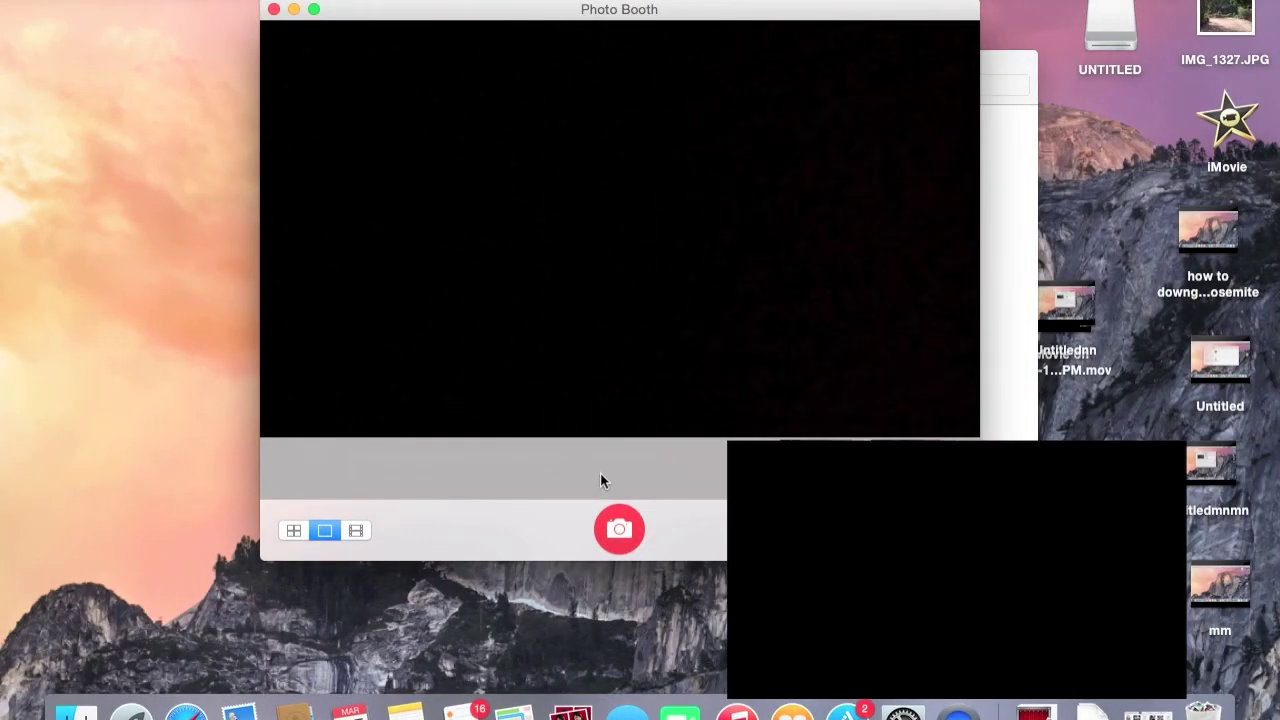
Close Photo Booth and pin its Documents copy to the Dock.
click(274, 9)
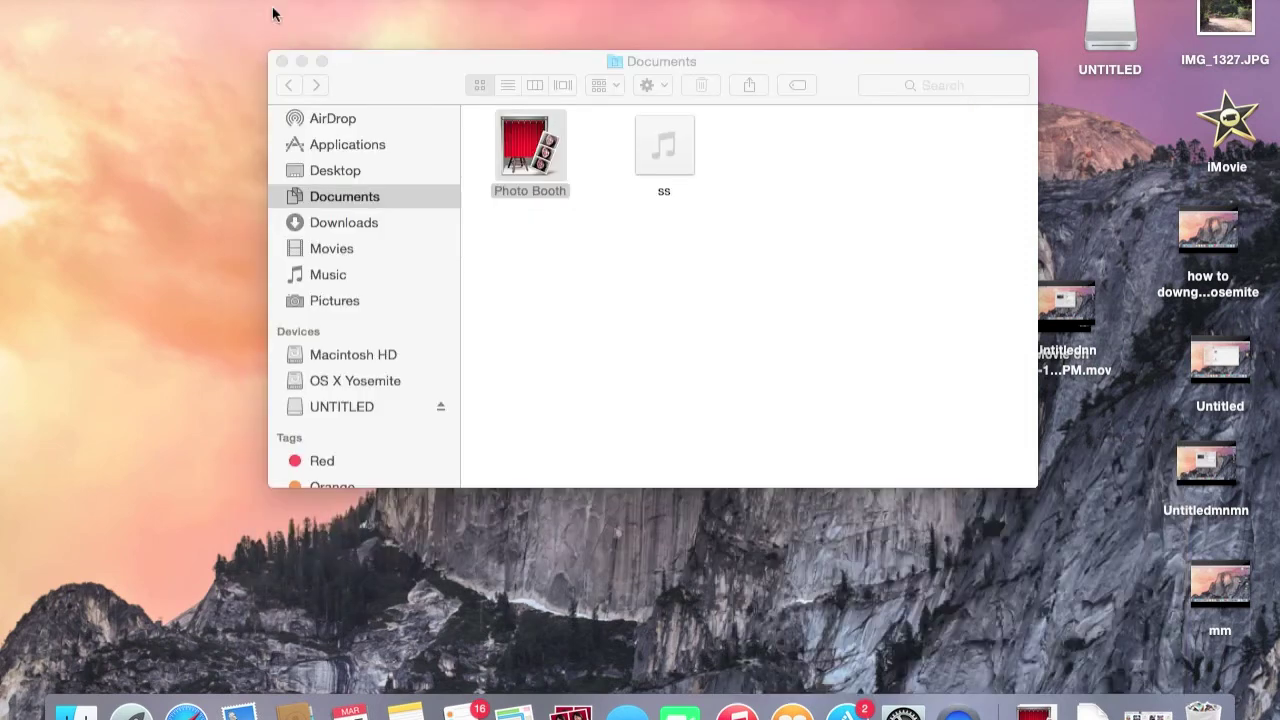
click(761, 327)
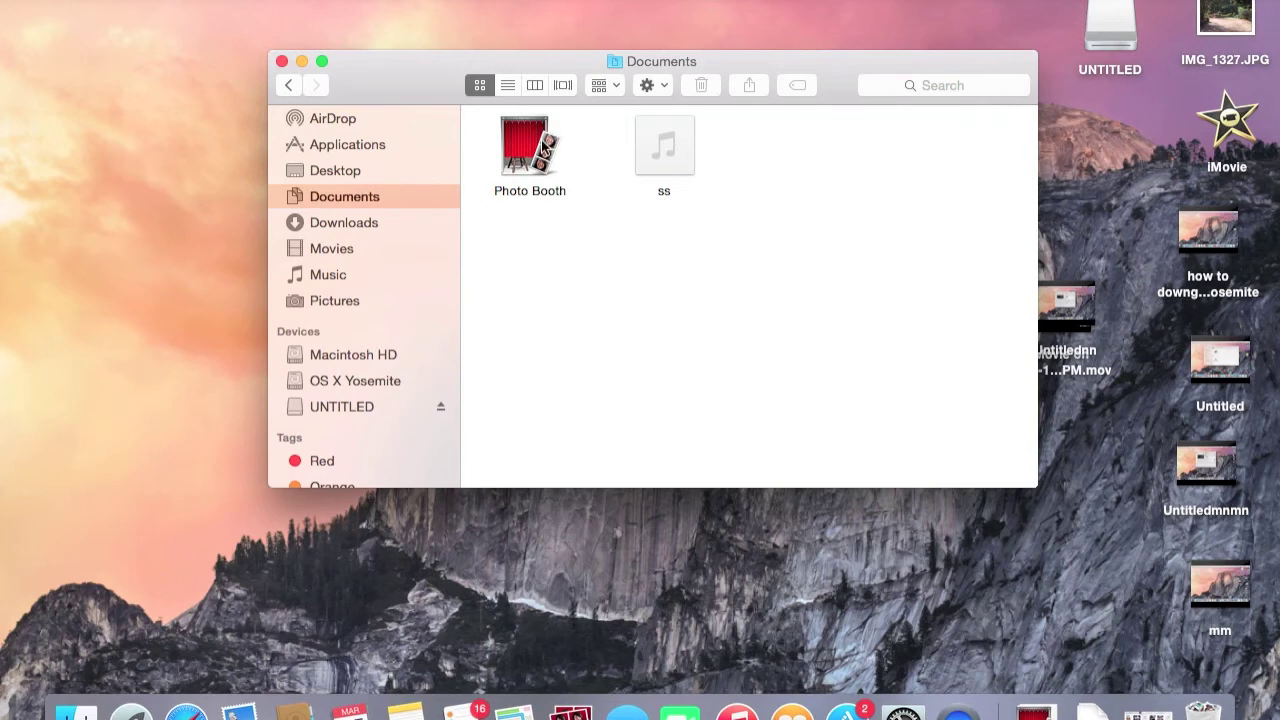
mouse_move(543, 148)
mouse_down()
mouse_move(580, 700)
mouse_move(600, 706)
mouse_up()
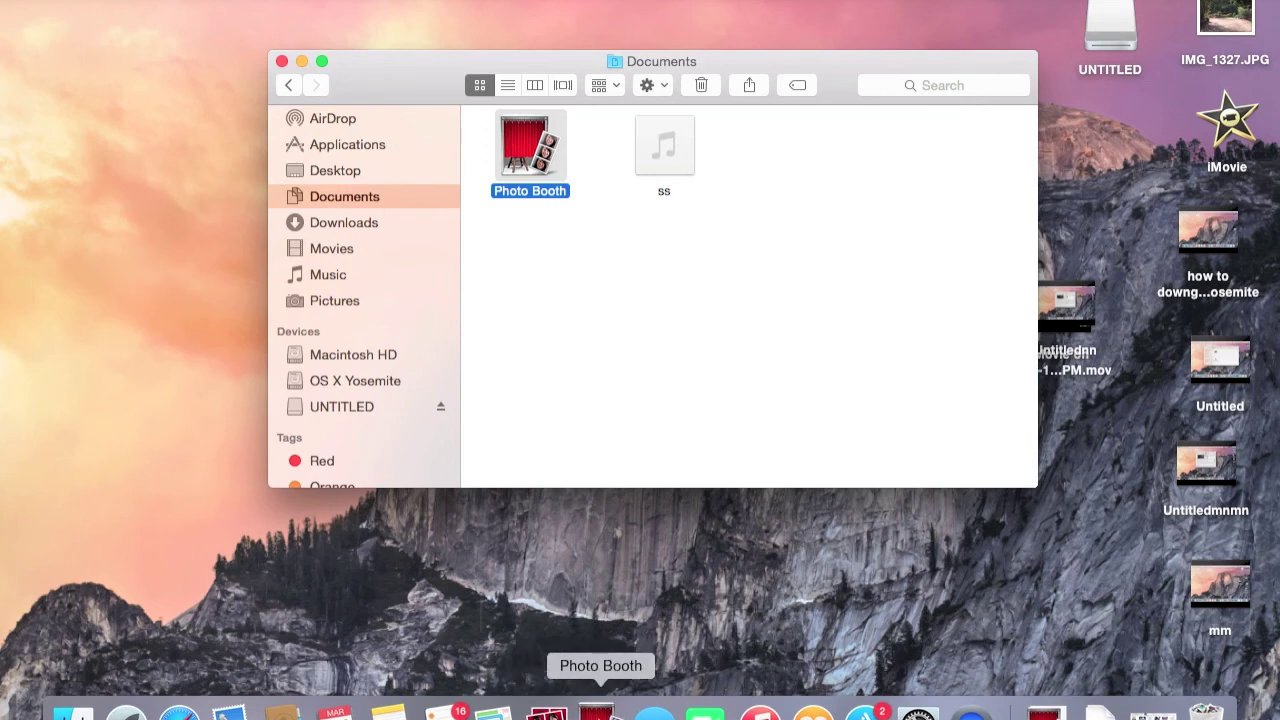
Drag Photo Booth back out of the Dock to remove it and clear the selection.
drag(600, 706, 614, 517)
click(600, 707)
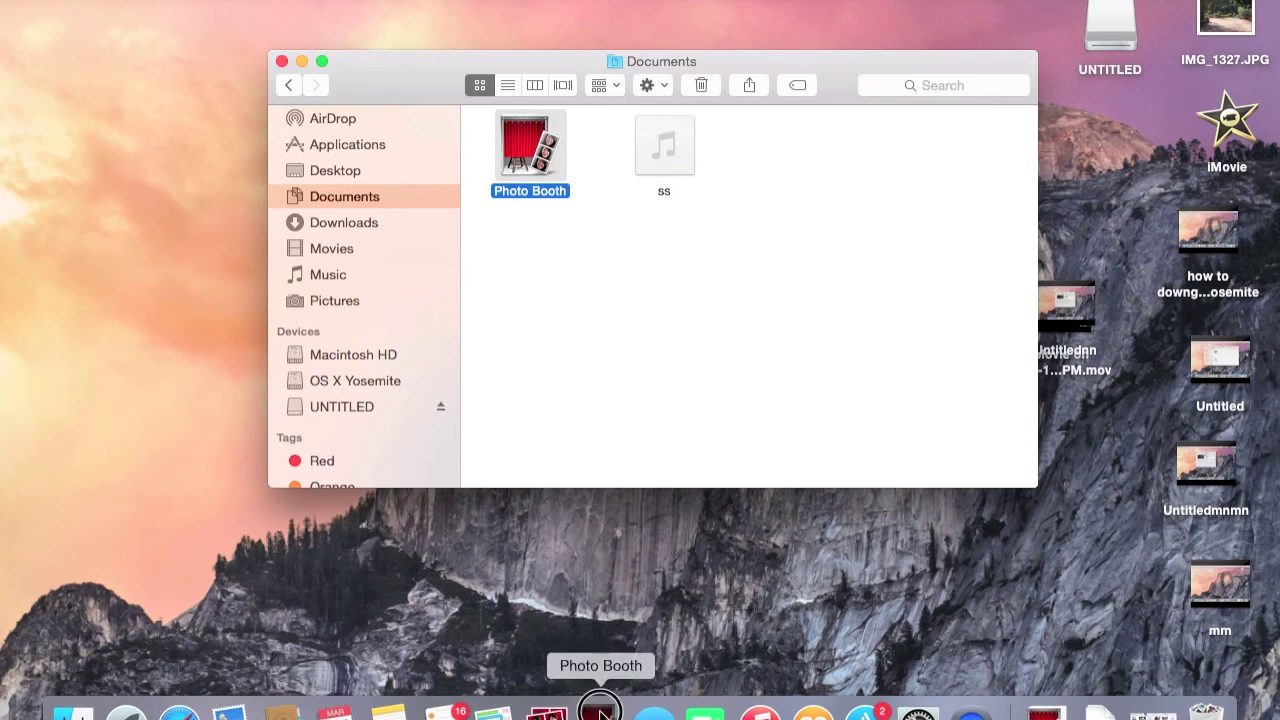
drag(600, 707, 186, 205)
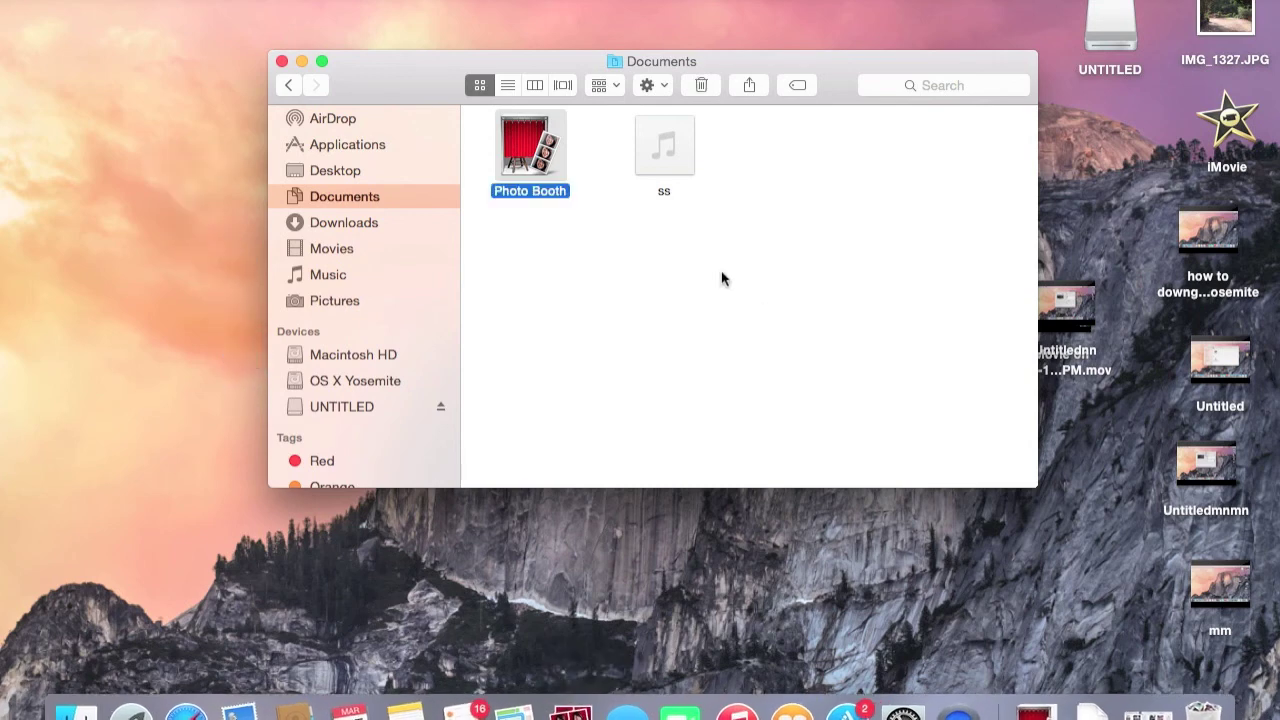
click(607, 201)
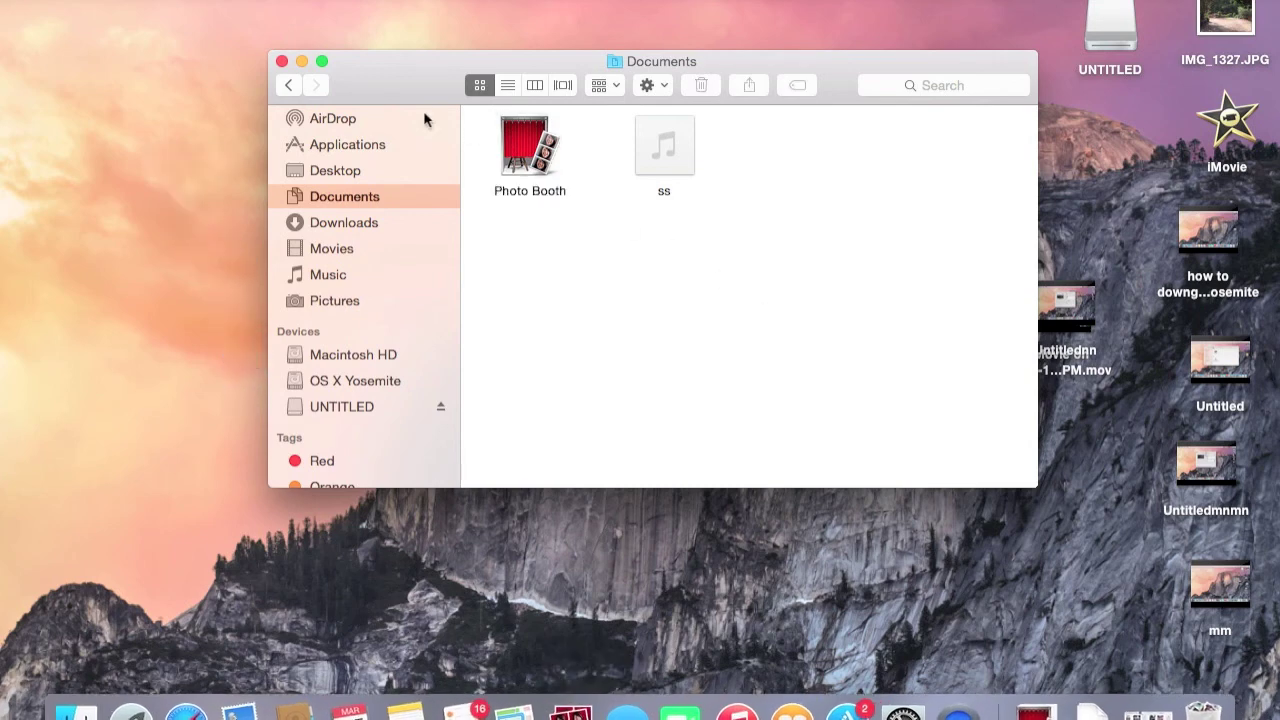
click(283, 62)
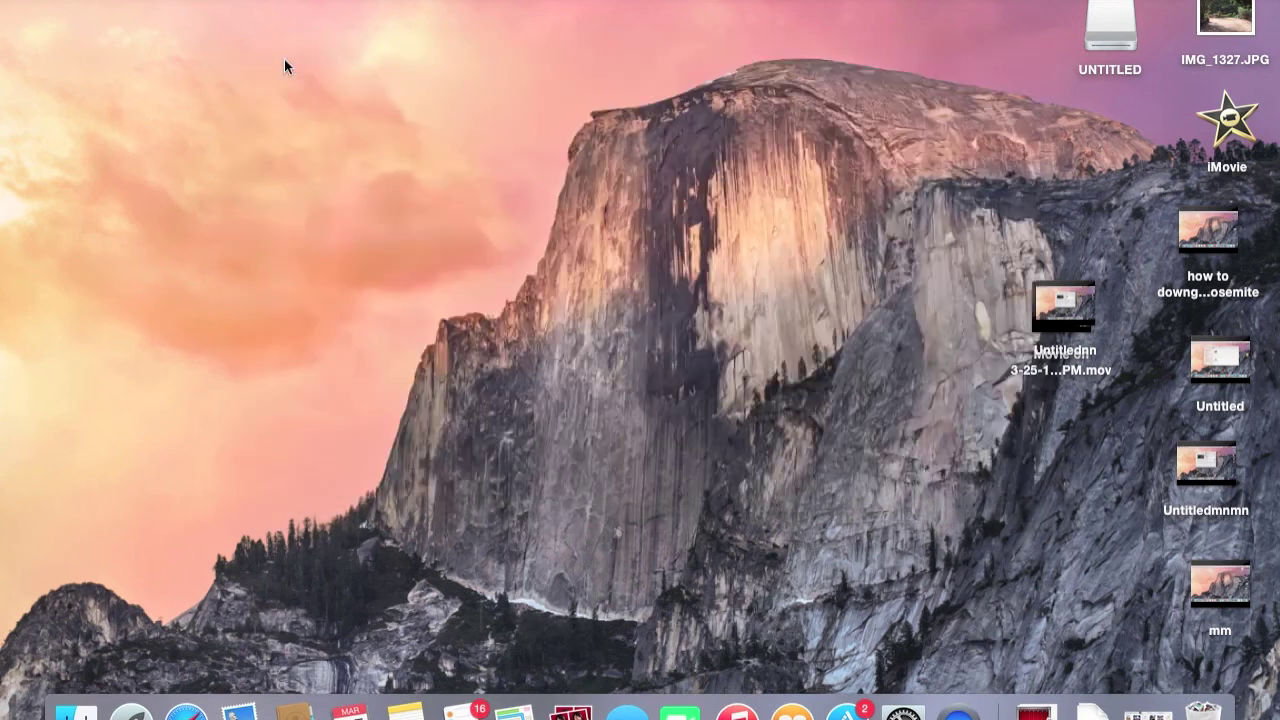